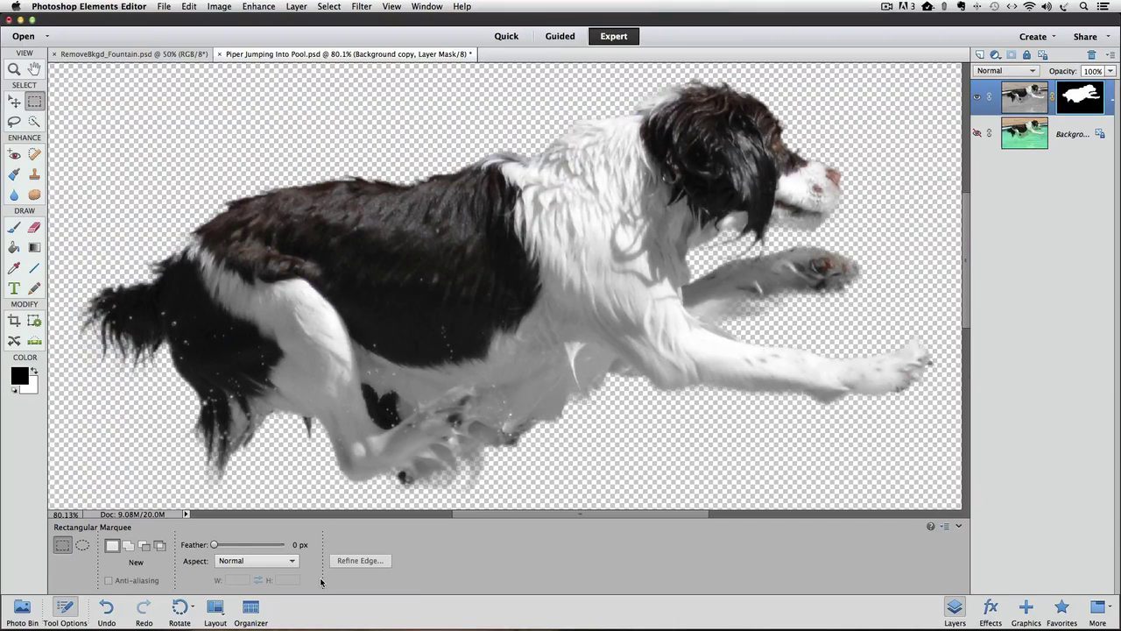
Drag the Piper cut-out from the Photo Bin into RemoveBkgd_Fountain.psd as a new layer
click(160, 55)
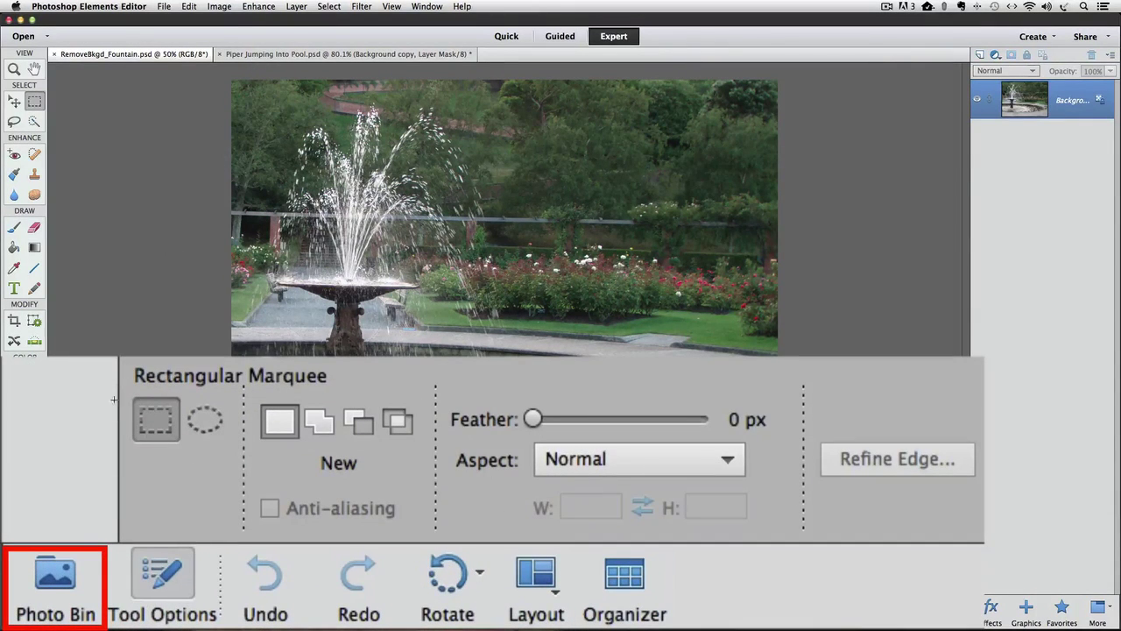
click(56, 582)
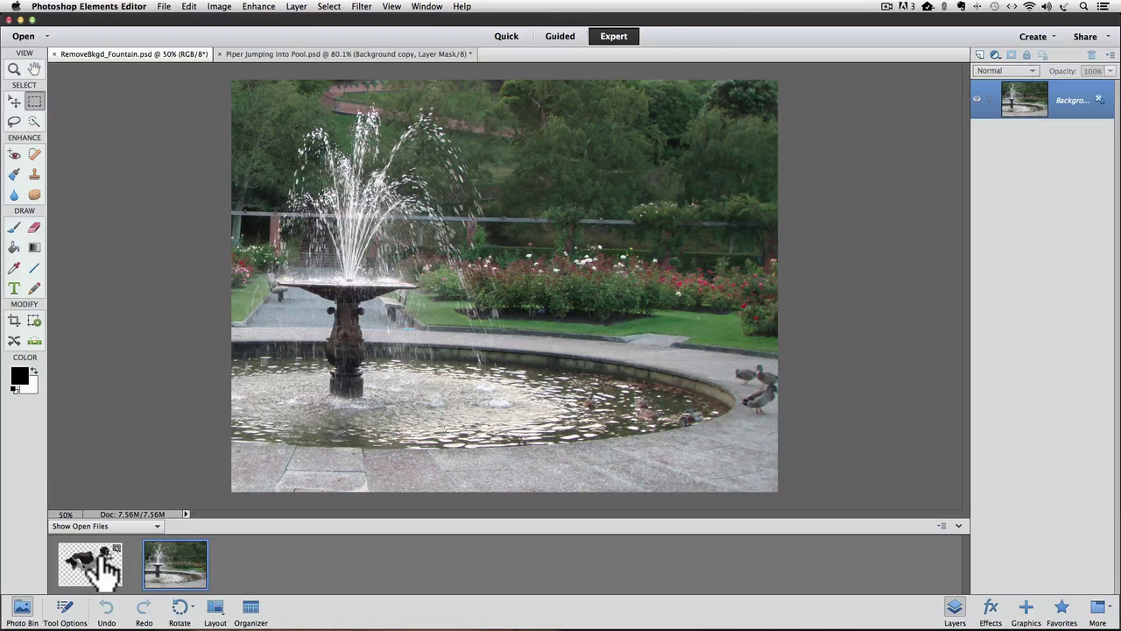
drag(107, 565, 399, 372)
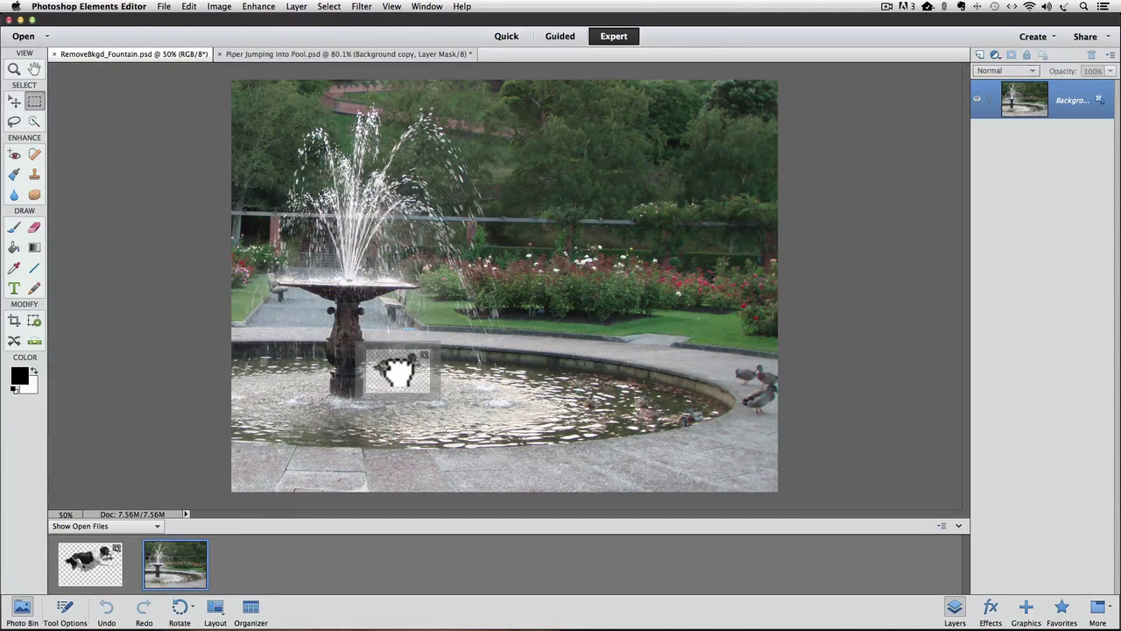
drag(398, 372, 397, 369)
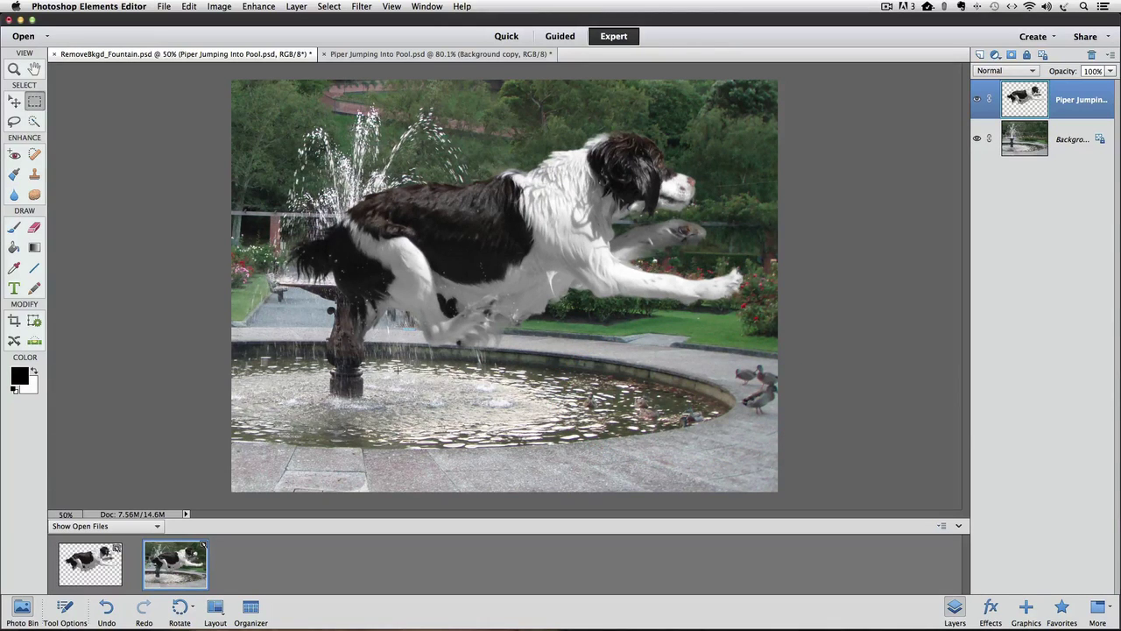
Start Free Transform on the Piper layer from Image > Transform
click(219, 6)
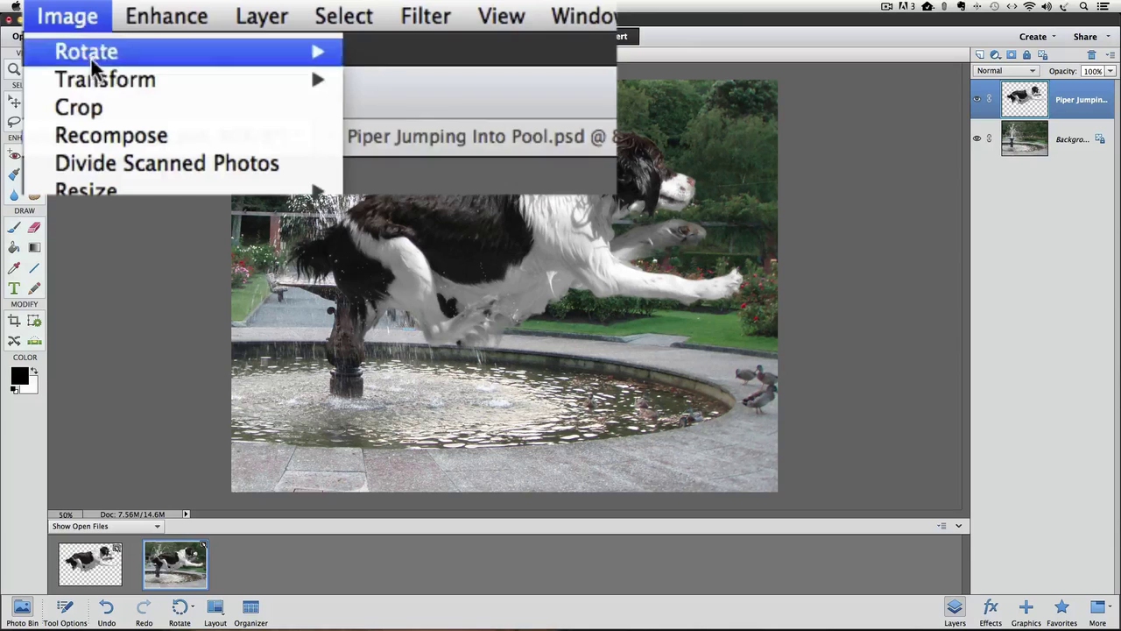
mouse_move(132, 78)
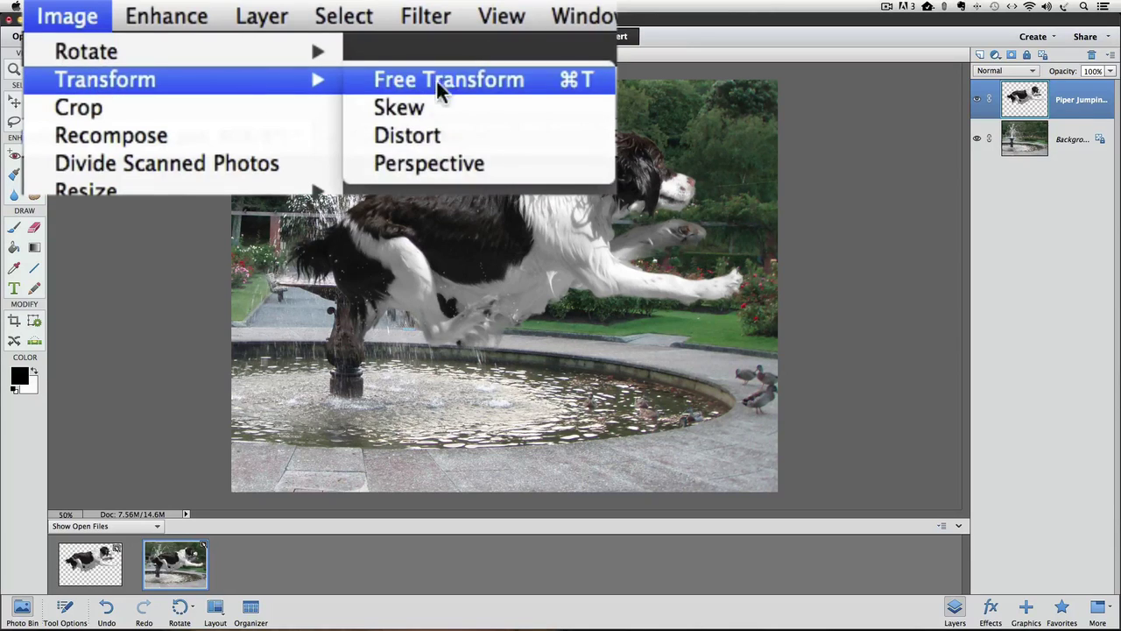
click(541, 83)
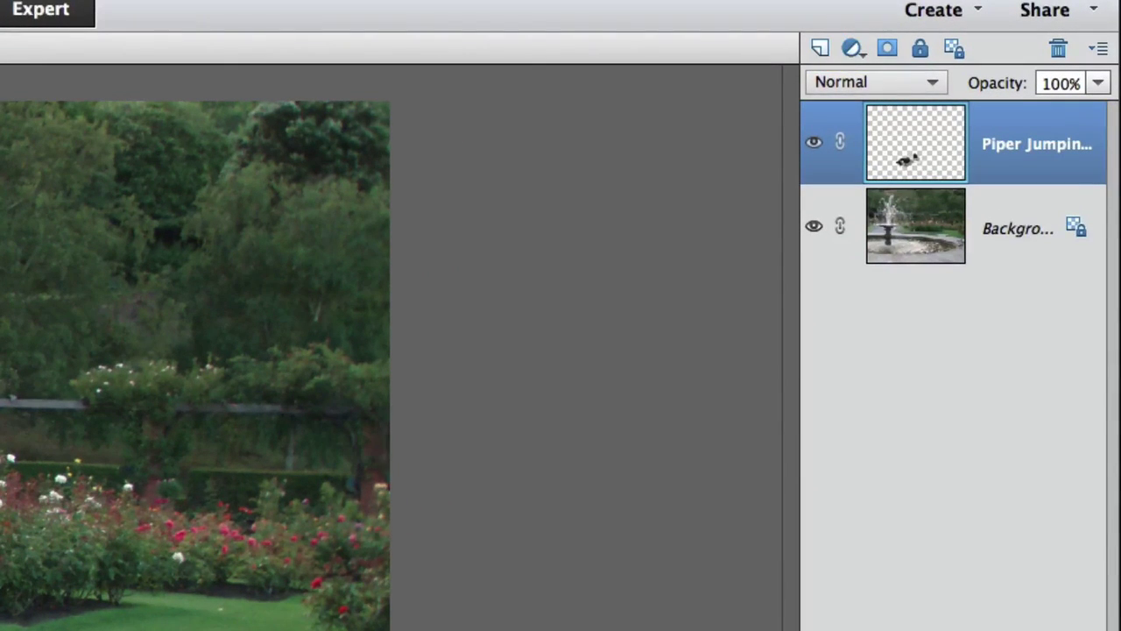
Add a Brightness/Contrast adjustment layer with brightness lowered to -105
click(853, 49)
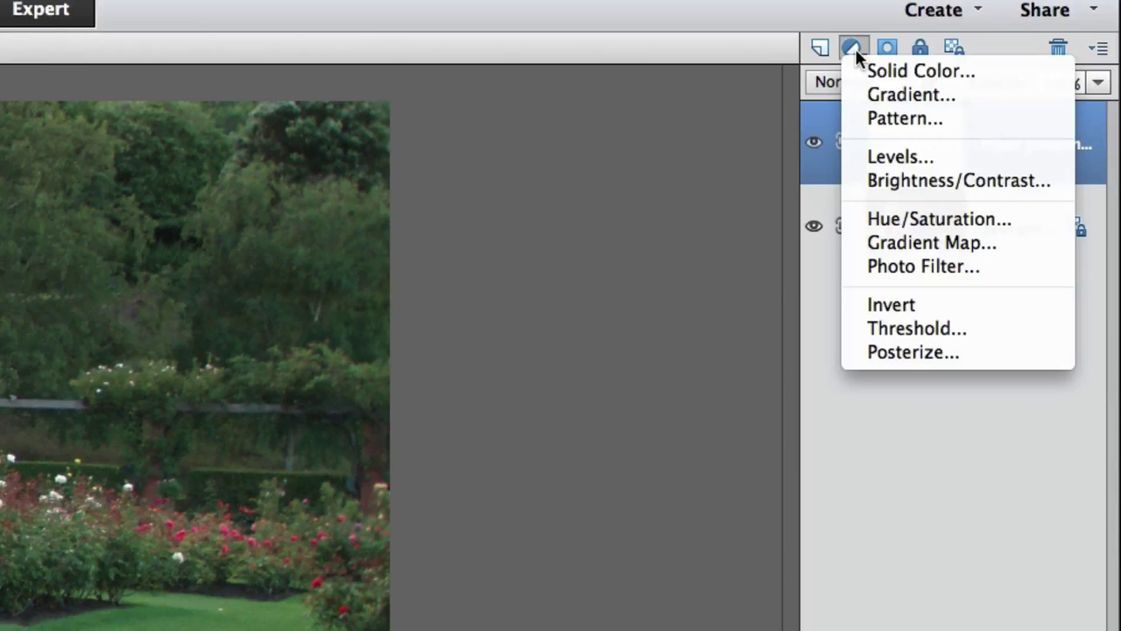
click(917, 181)
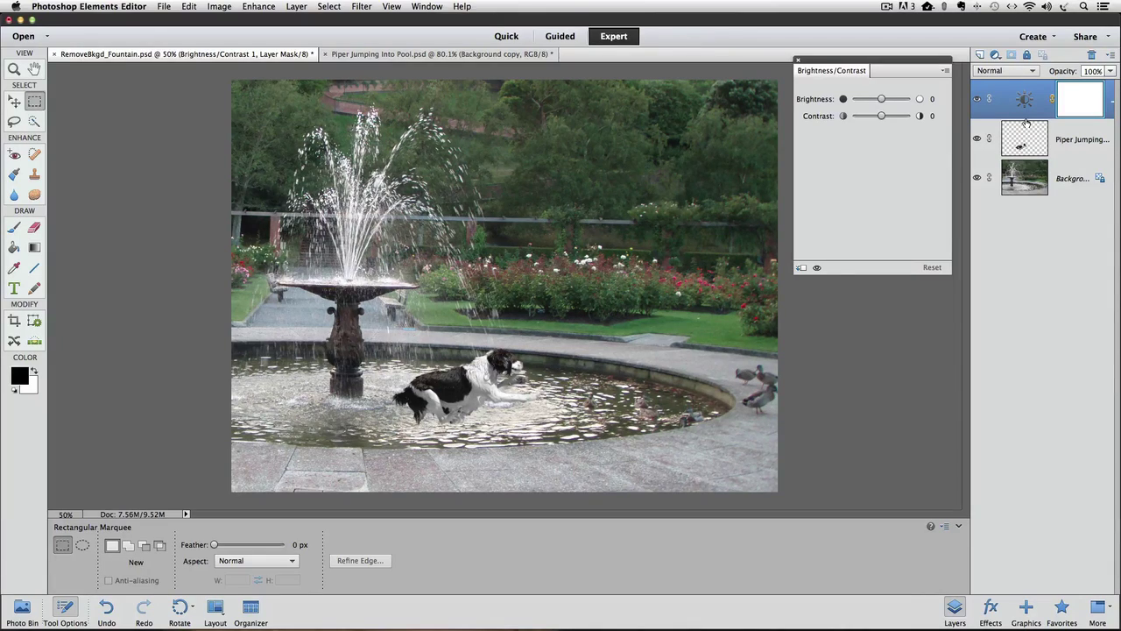
drag(881, 99, 866, 96)
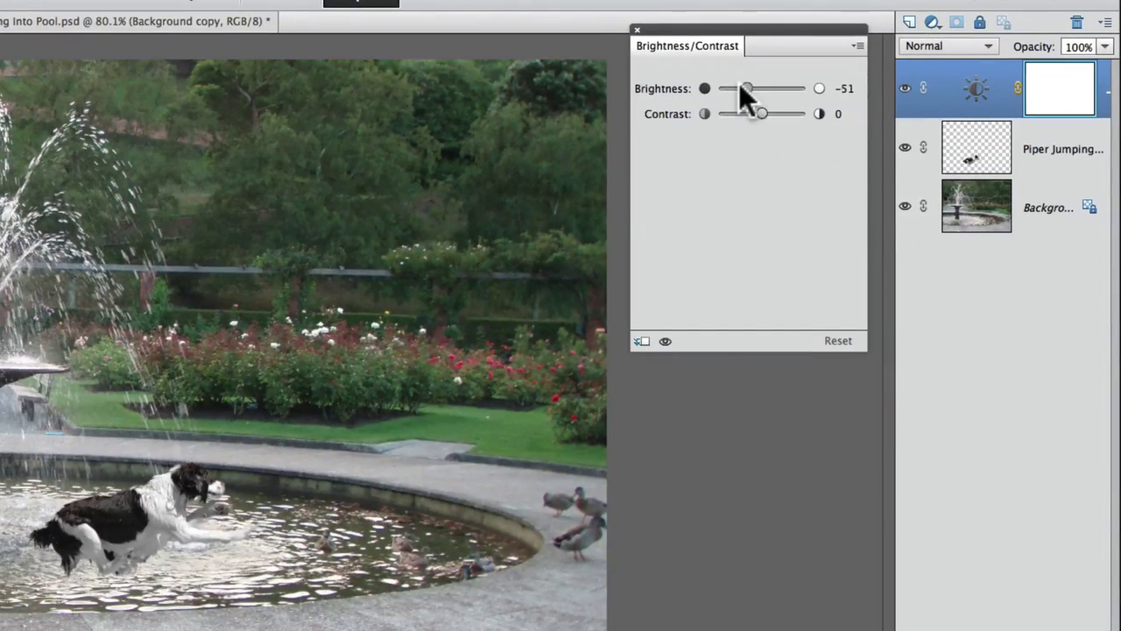
drag(740, 85, 731, 85)
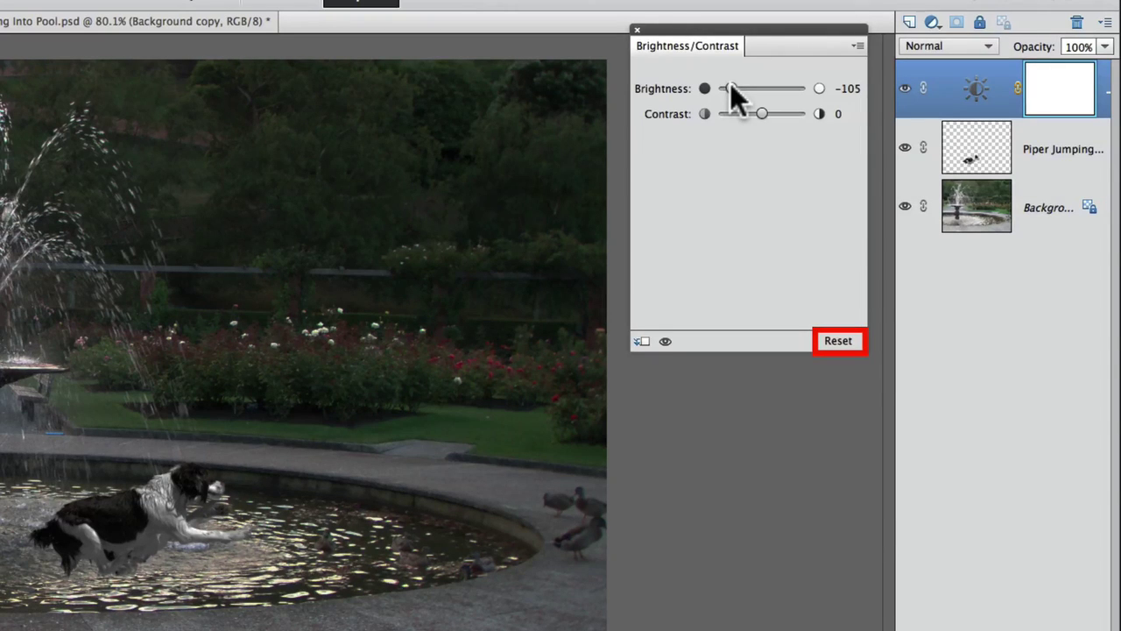
Reset brightness, clip the adjustment to the Piper layer, and ease brightness to about -21
click(839, 339)
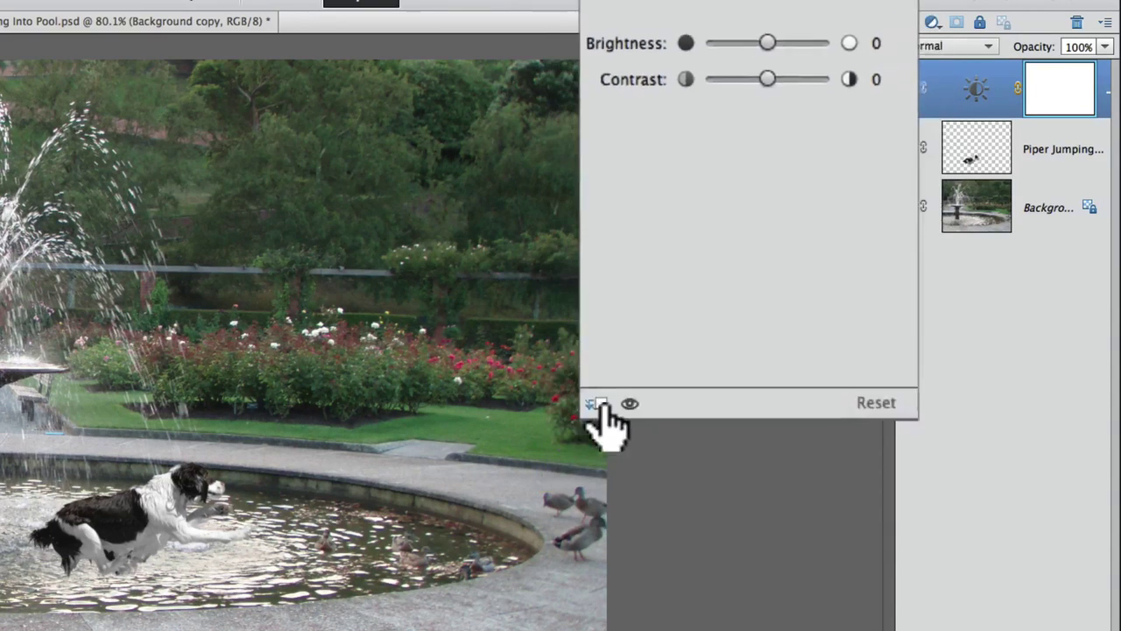
click(643, 343)
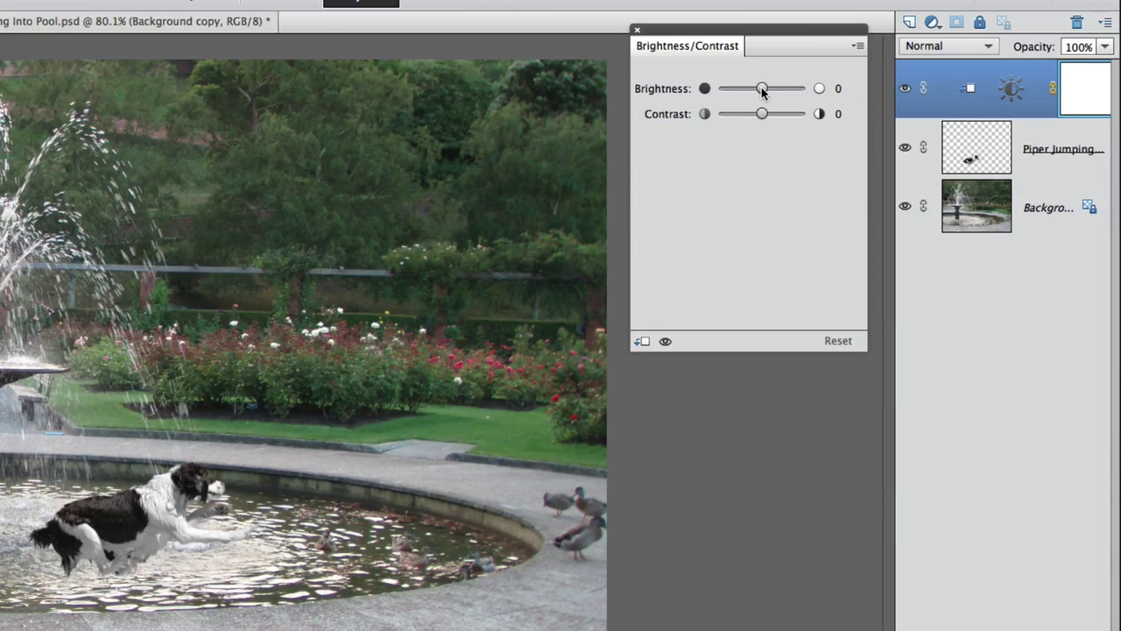
drag(762, 91, 756, 92)
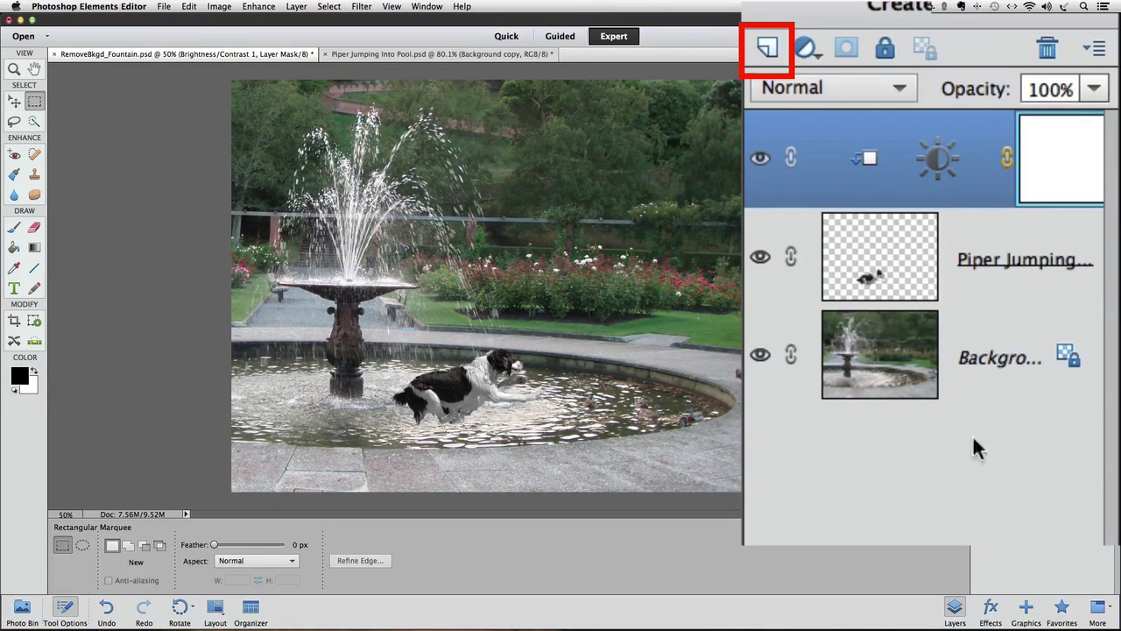
Create Layer 1 and move it below the Piper Jumping layer
click(767, 55)
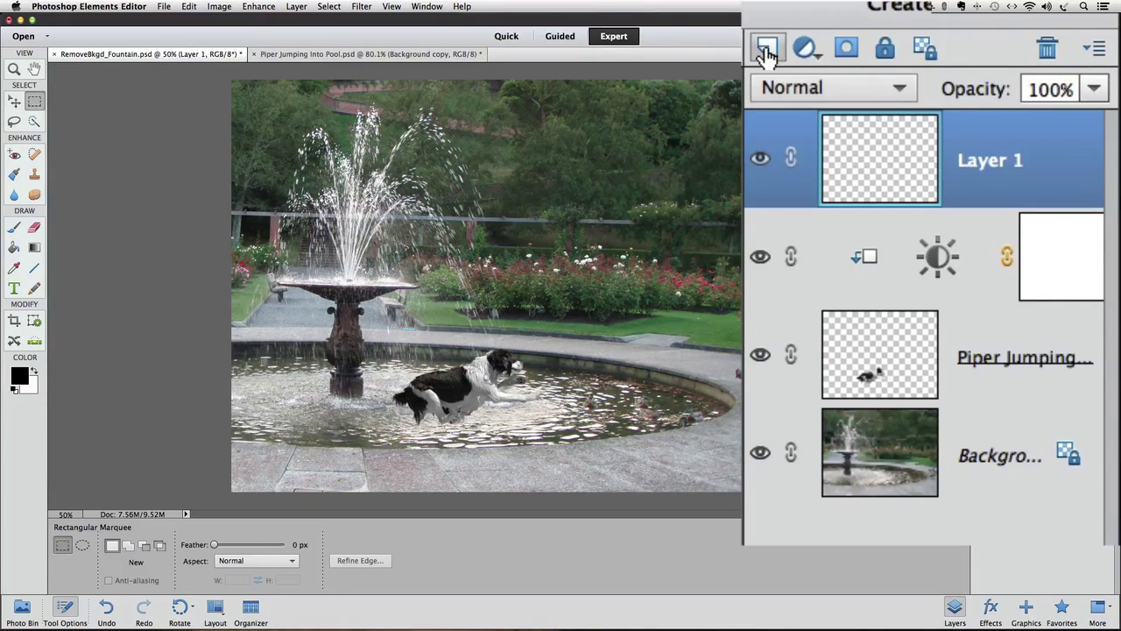
drag(862, 169, 865, 399)
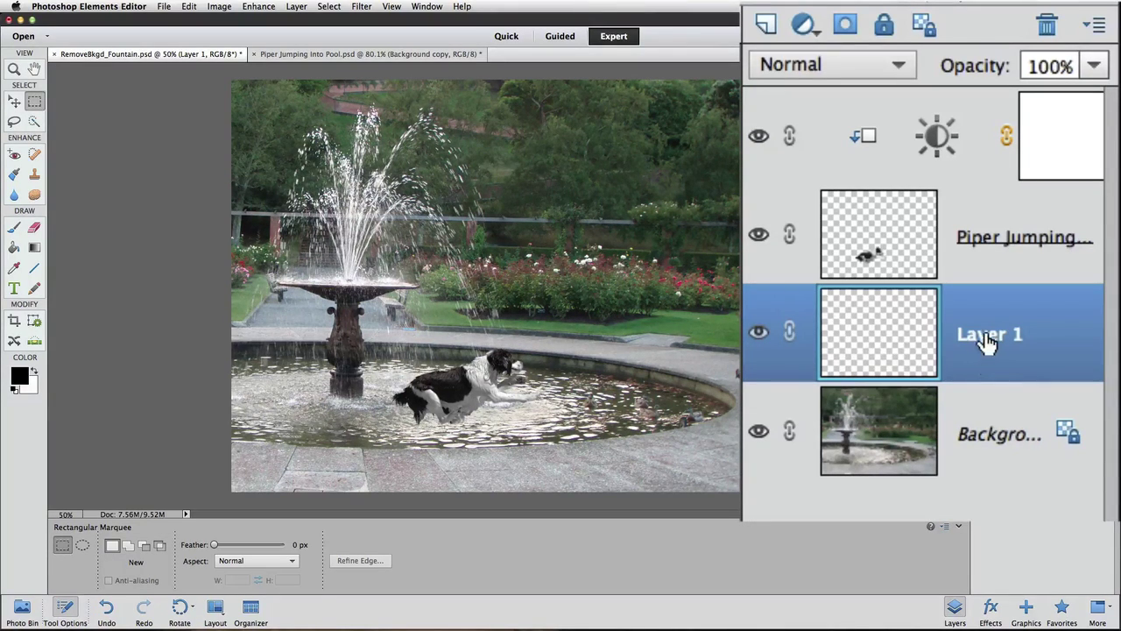
Rename Layer 1 to 'shadow' and load the dog's outline as a selection
double_click(985, 338)
text(shadow)
key(Return)
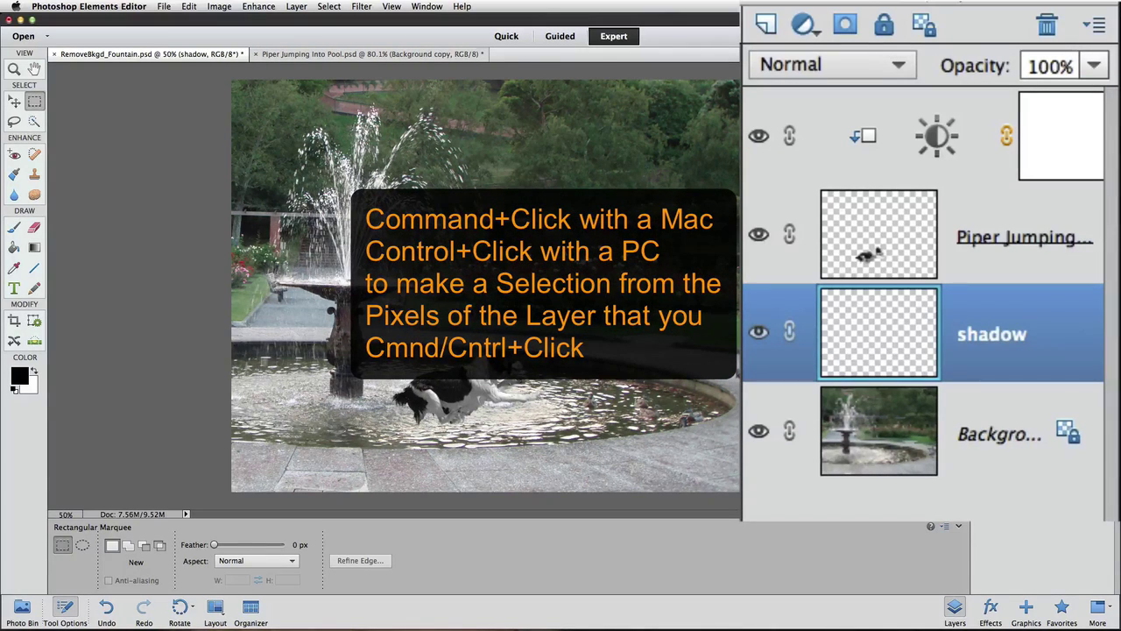
super+click(863, 251)
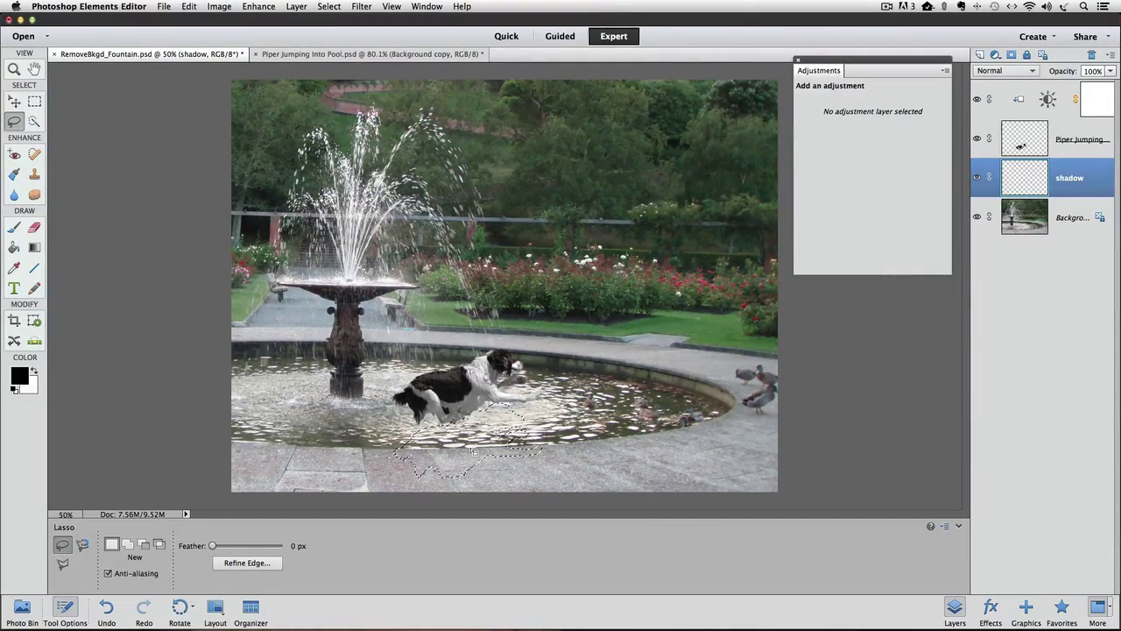
Fill the selection on the shadow layer with Black, Normal mode, 100% opacity
click(188, 6)
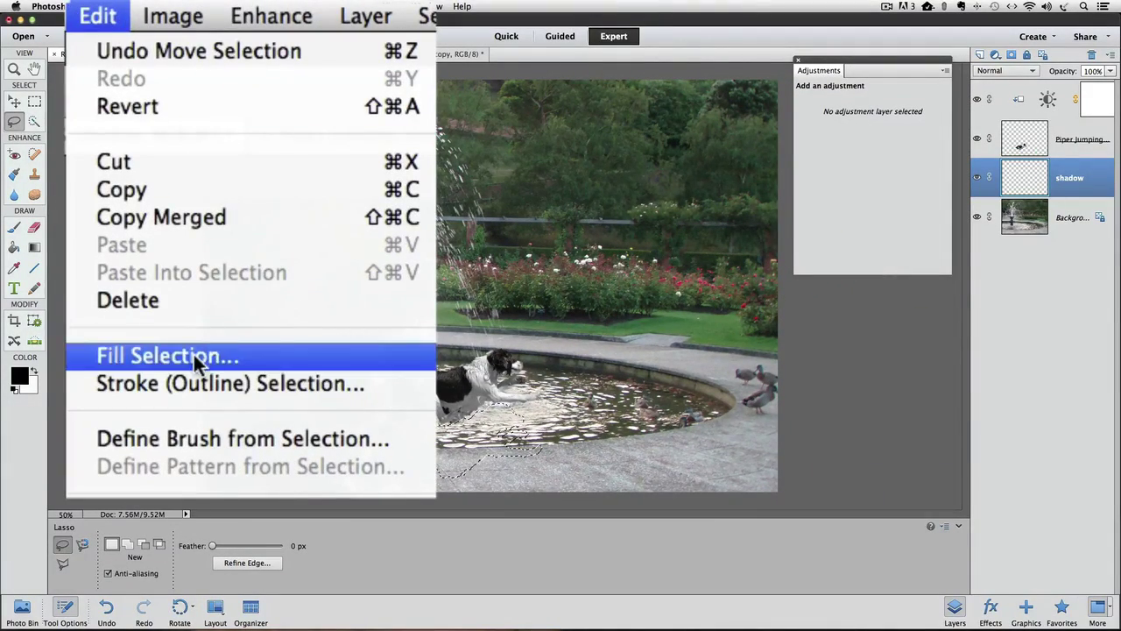
click(215, 232)
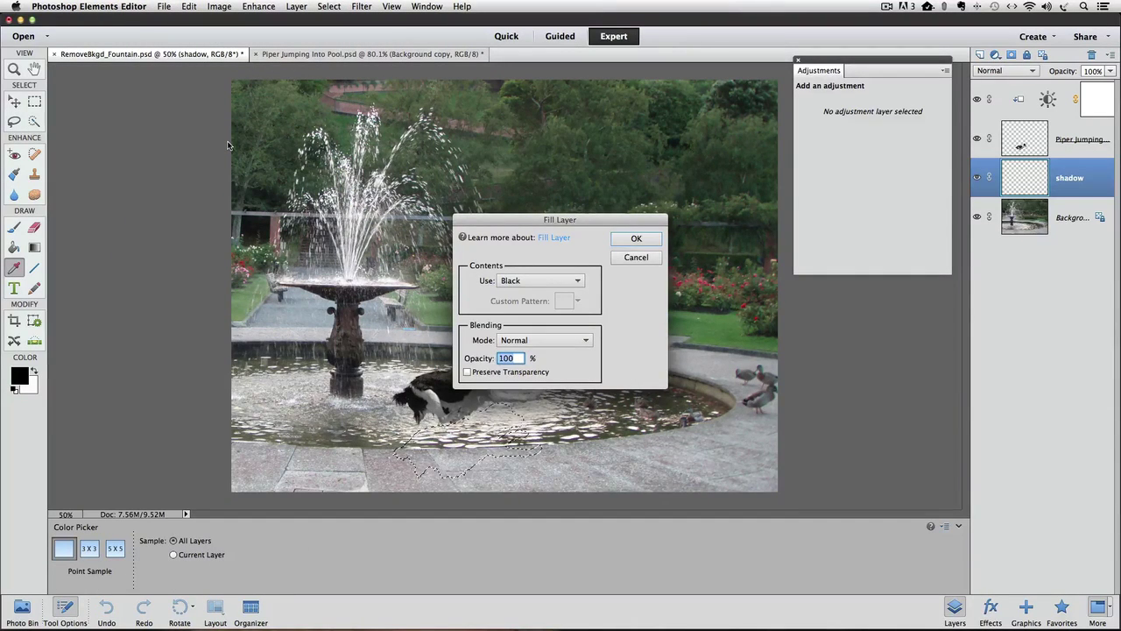
click(535, 250)
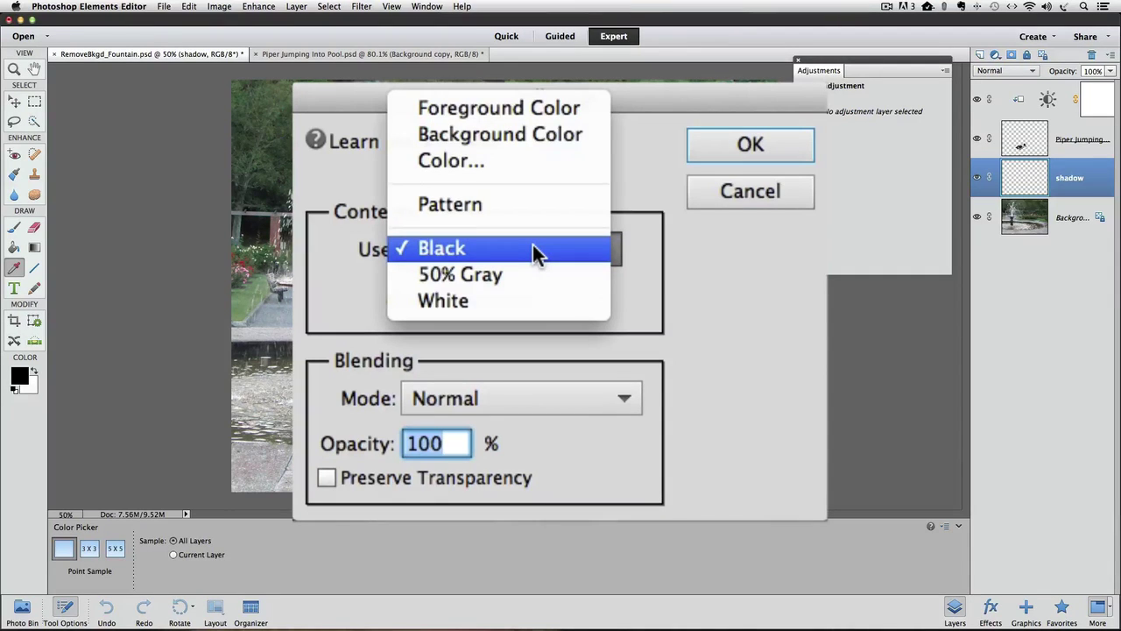
click(504, 249)
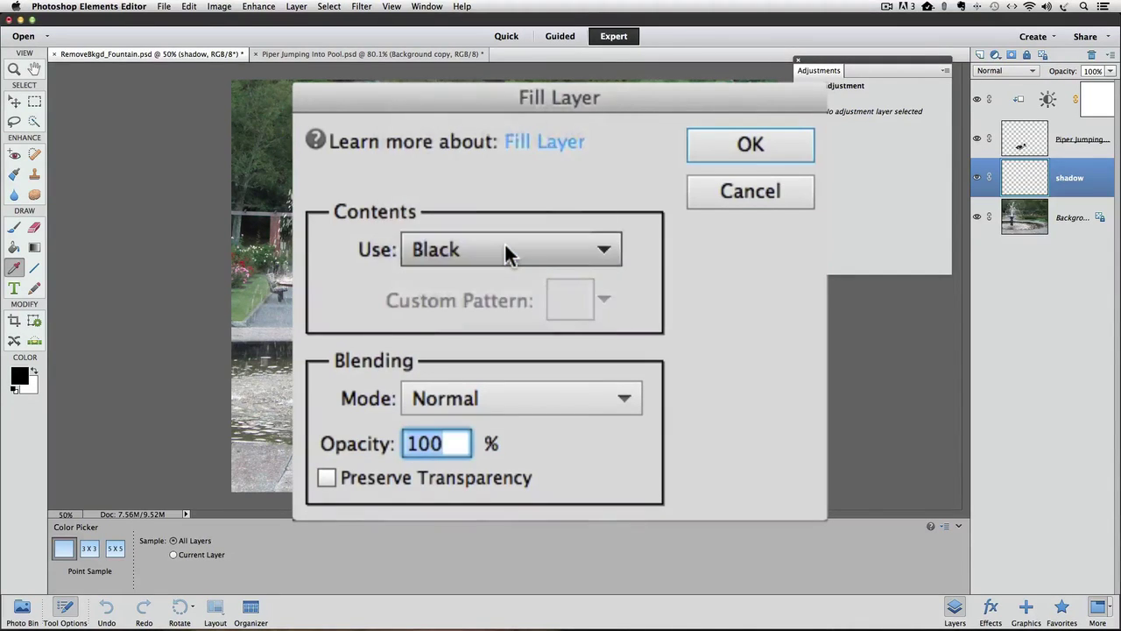
click(758, 143)
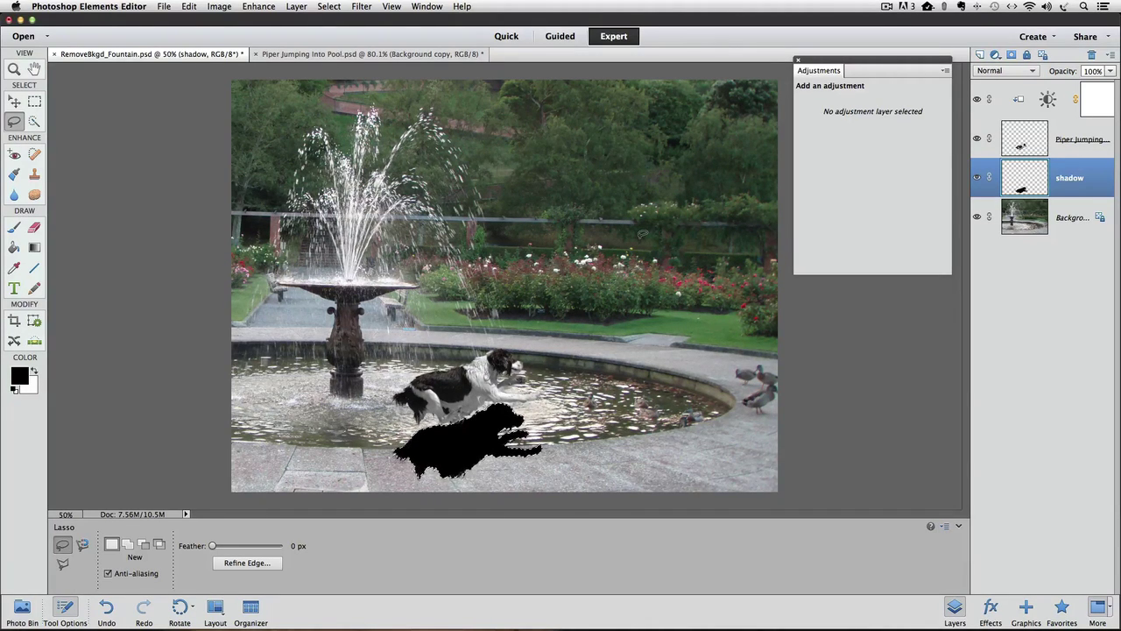
Deselect the black shadow shape from the Select menu
click(329, 6)
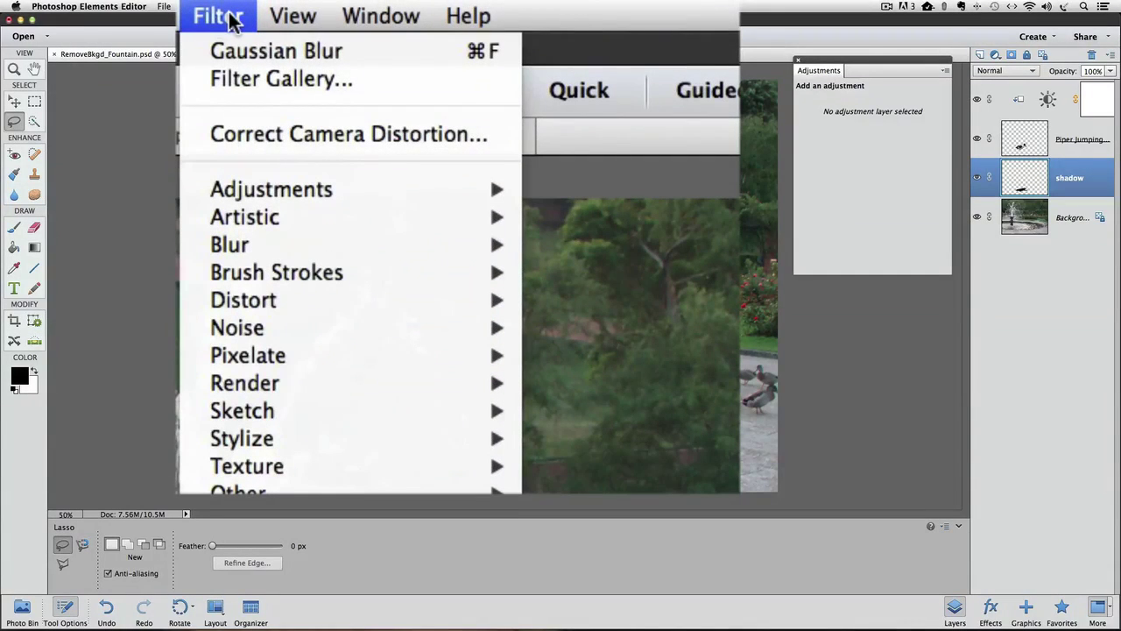
Apply a Gaussian Blur of 9.2 pixels radius to the shadow layer
mouse_move(260, 237)
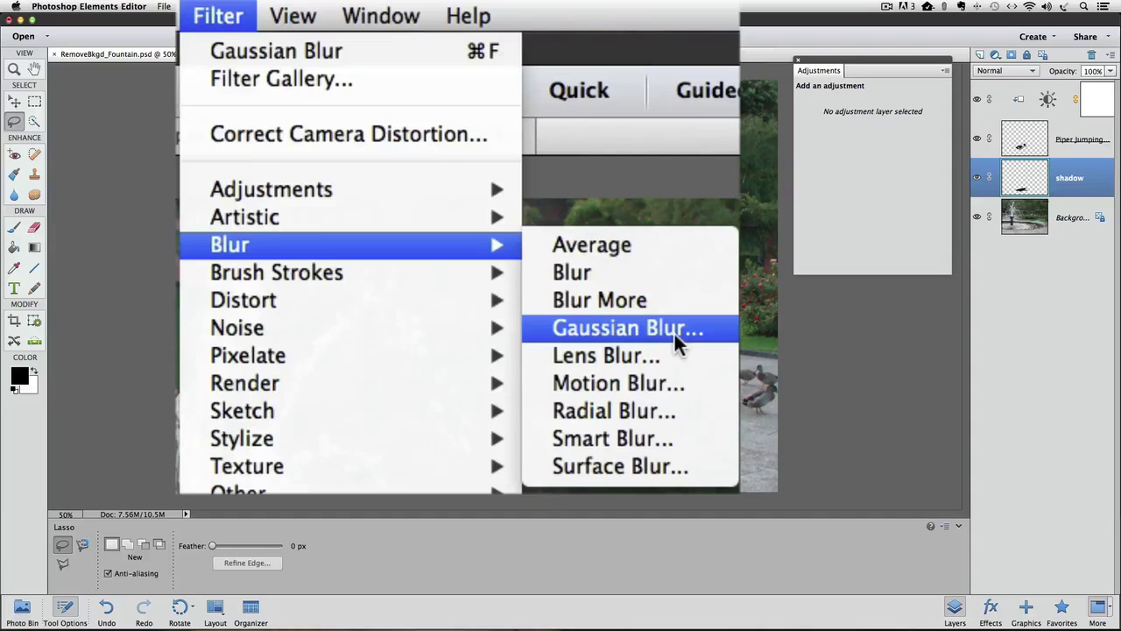
click(708, 332)
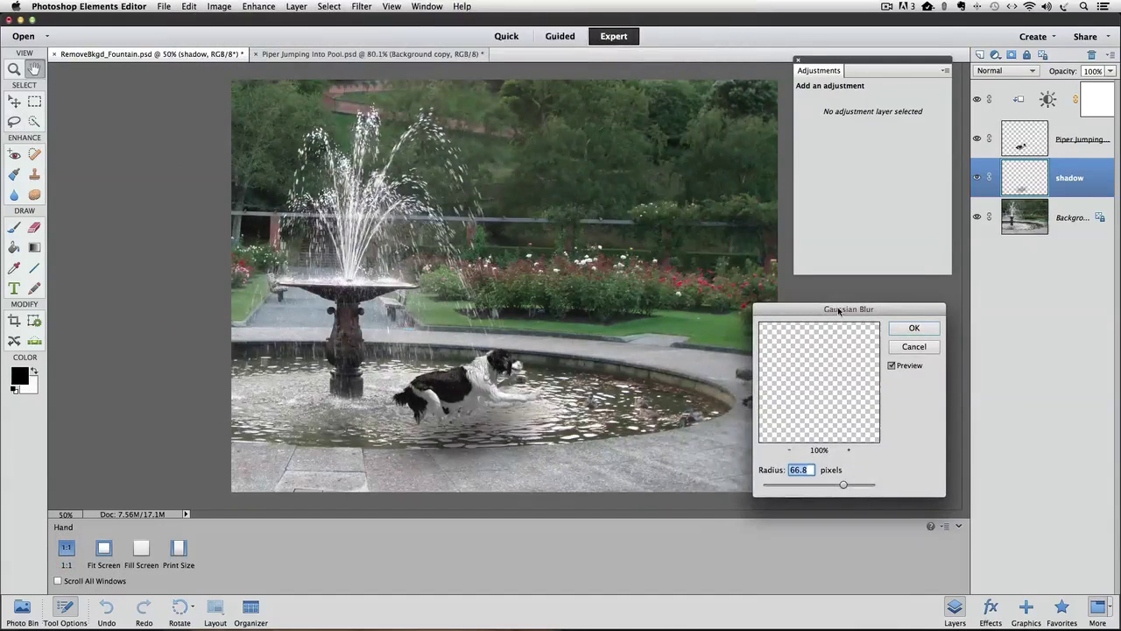
drag(830, 306, 680, 217)
drag(691, 395, 603, 398)
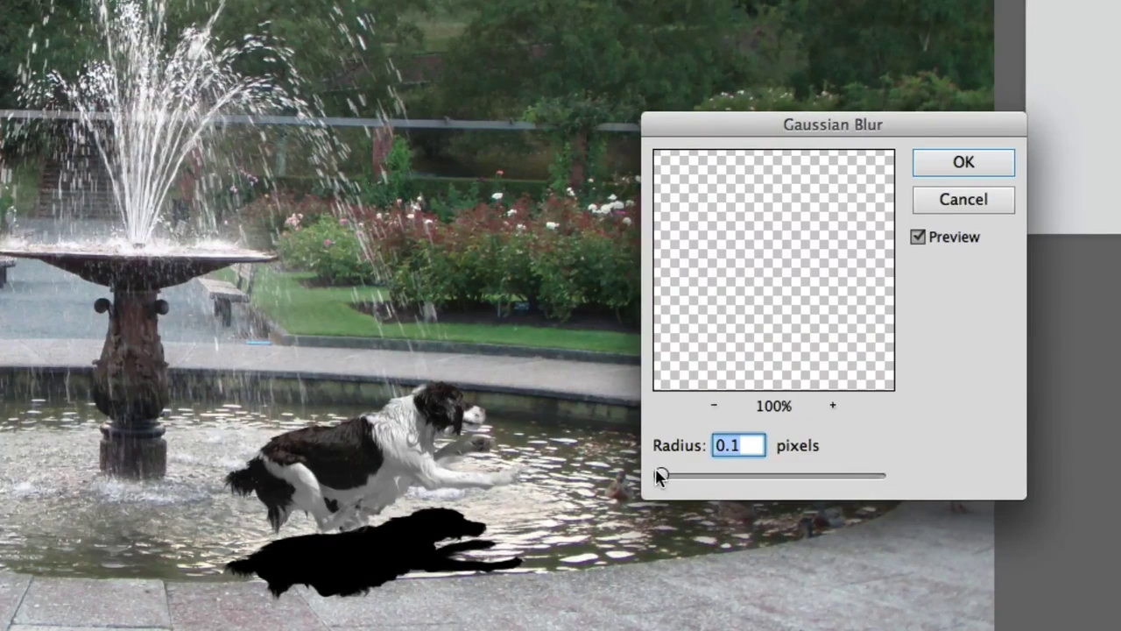
drag(663, 476, 743, 473)
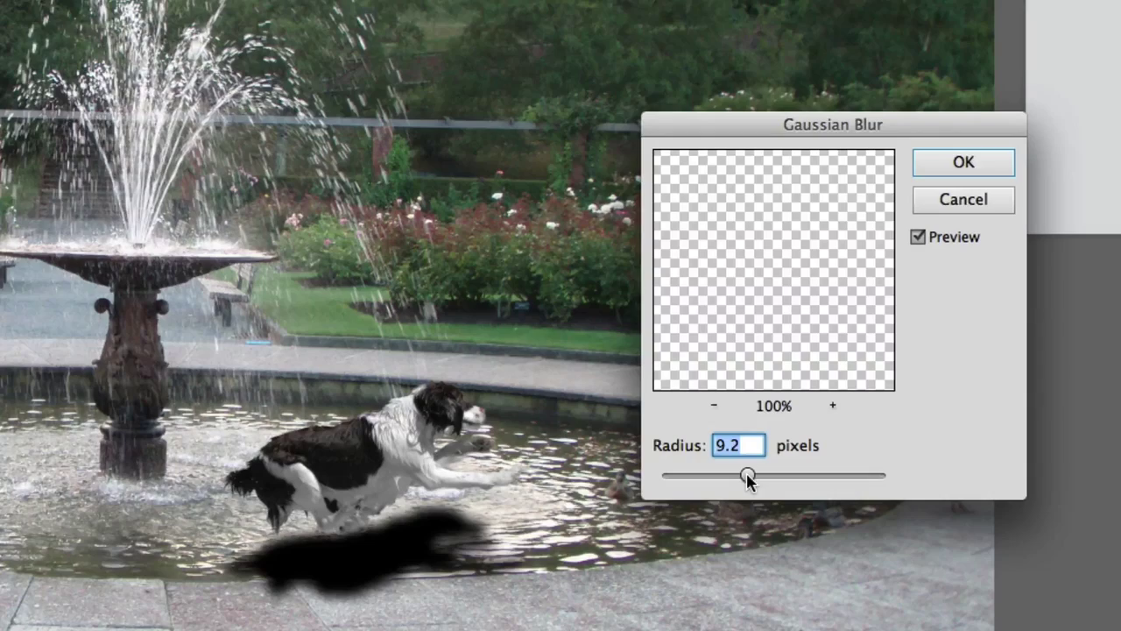
click(963, 164)
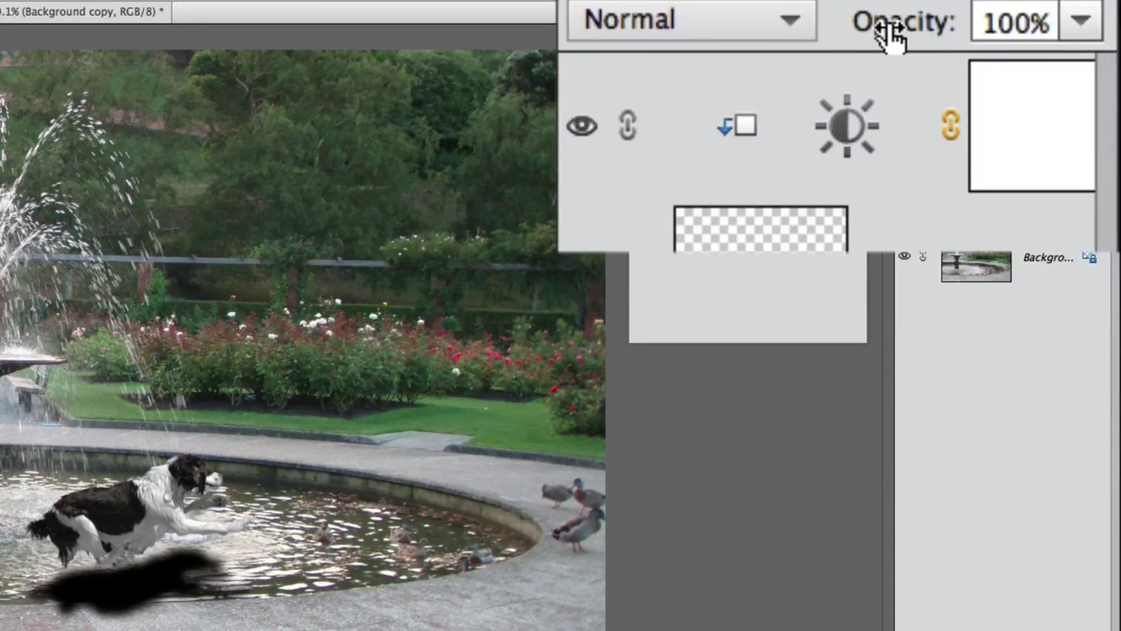
Scrub the shadow layer's opacity down to 25%
drag(889, 35, 735, 50)
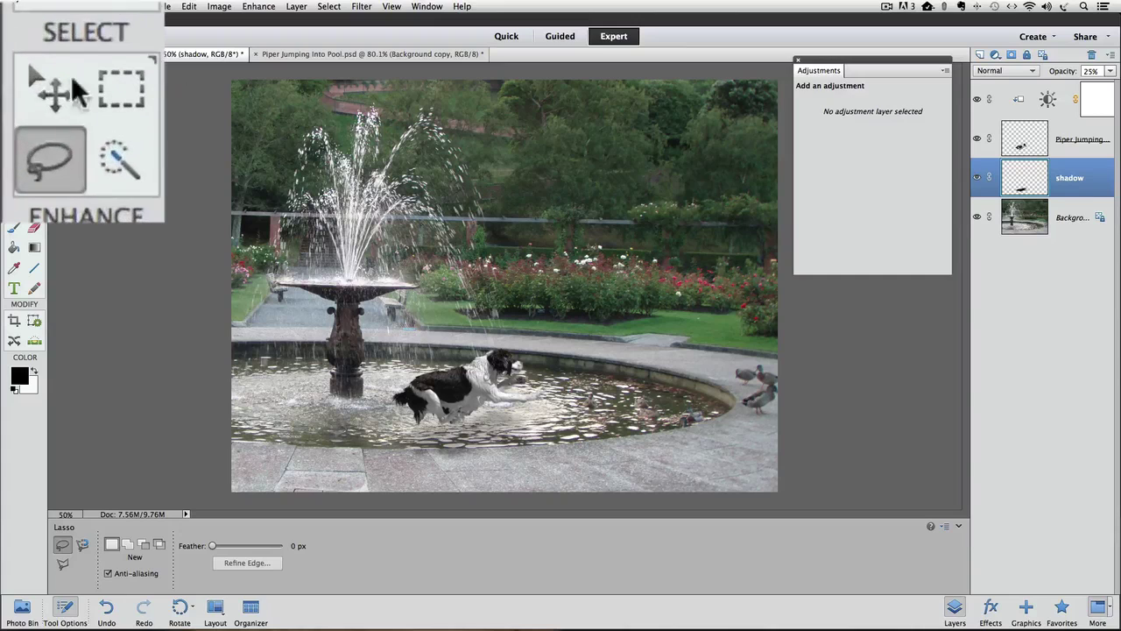
Nudge the faint shadow layer down and to the right beneath the dog with the Move tool
click(14, 101)
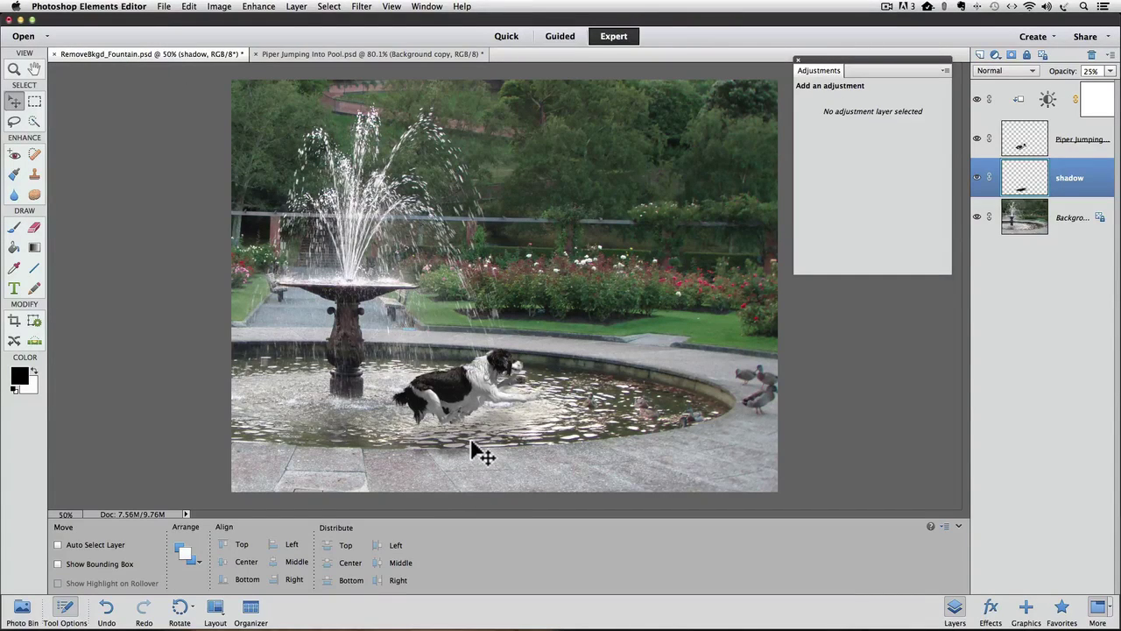
mouse_move(473, 450)
mouse_down()
mouse_move(493, 473)
mouse_move(484, 442)
mouse_move(472, 452)
mouse_move(482, 440)
mouse_up()
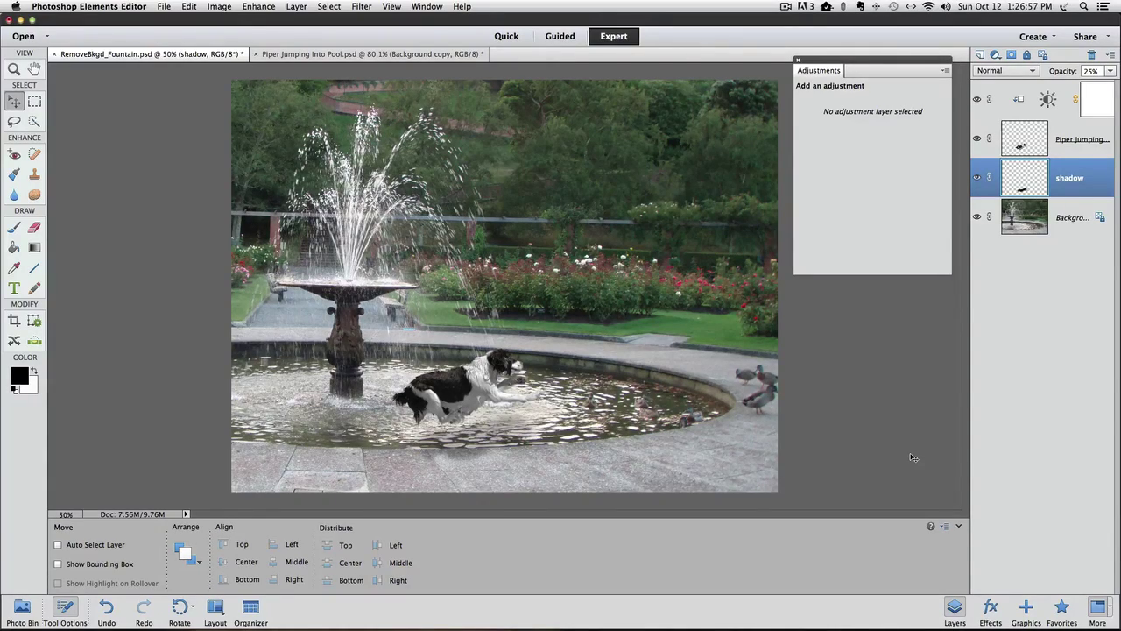
Zoom to 100% and scroll down to inspect the blurred shadow under the leaping dog
key(super+equal)
key(super+equal)
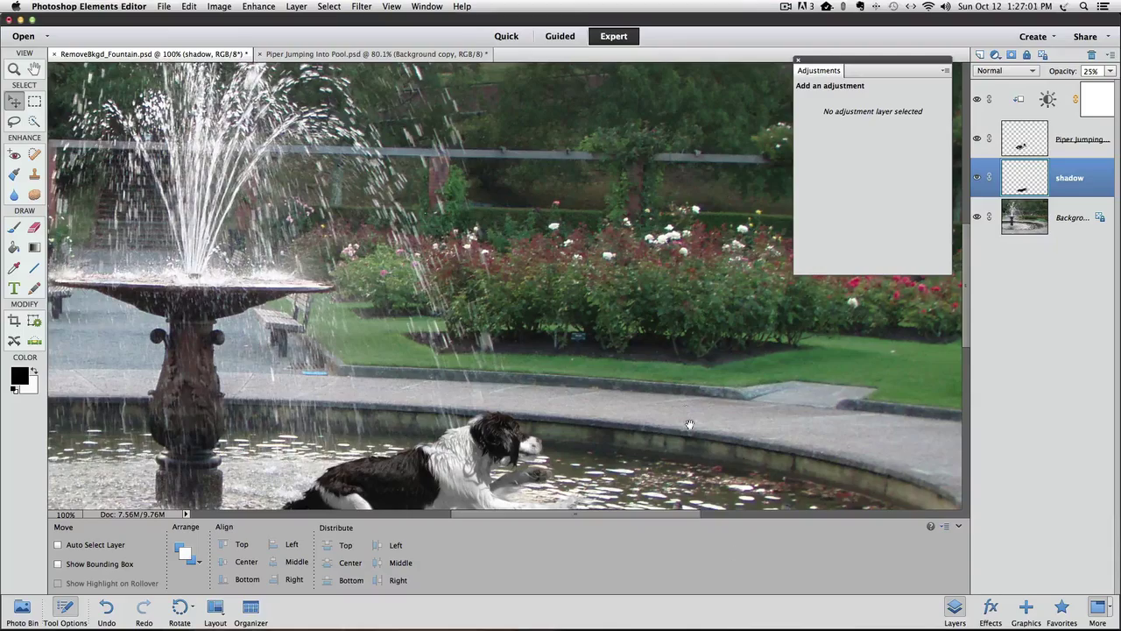
scroll(693, 425, down, 5)
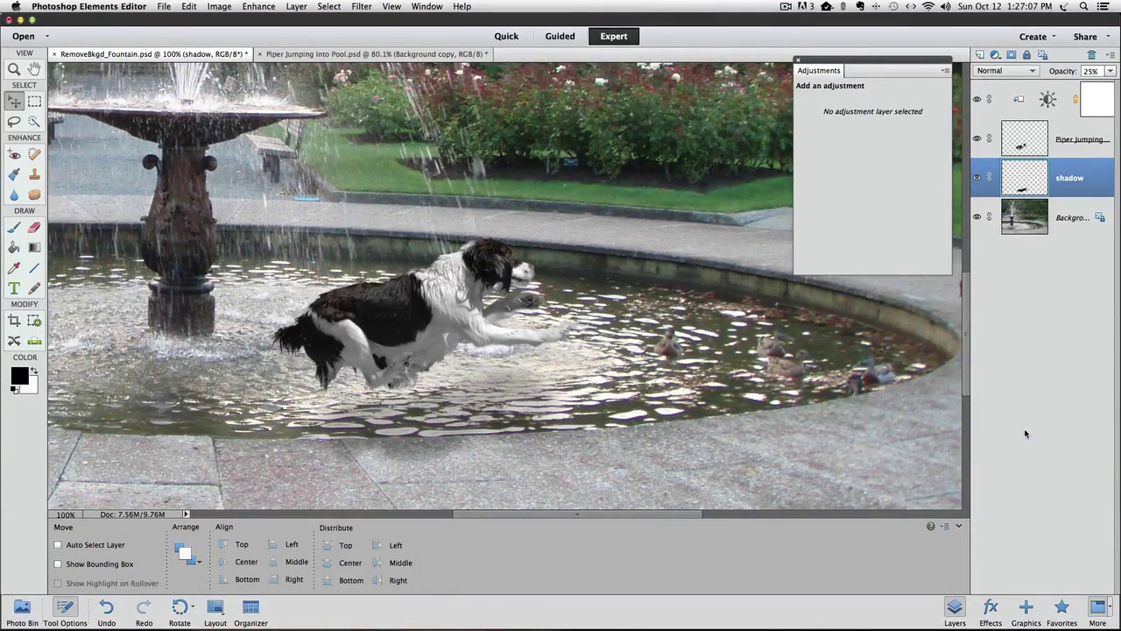